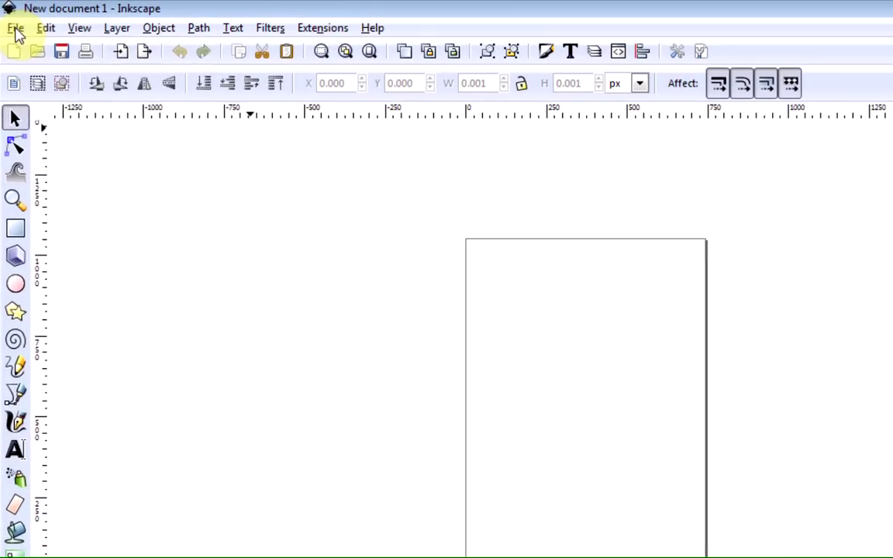
- Create New document 2 from the icon_64x64 template and maximize its window
left_click(16, 31)
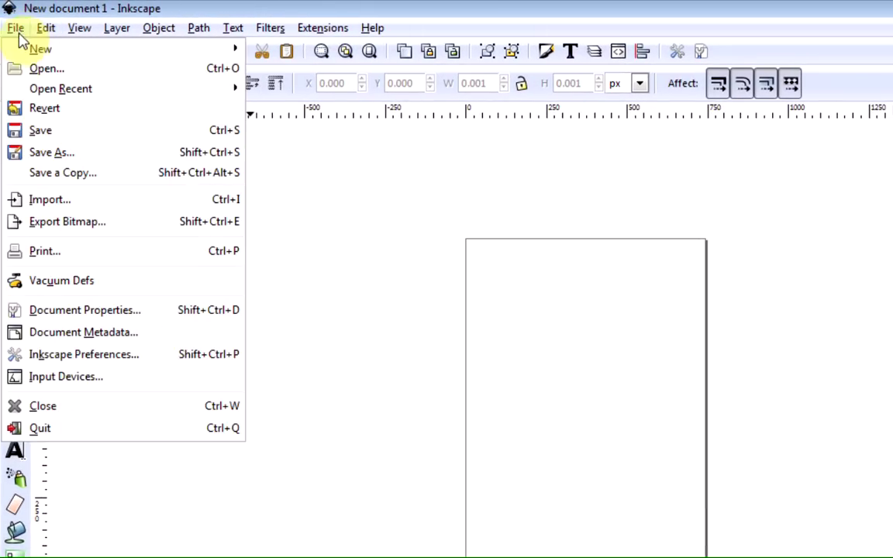
mouse_move(24, 51)
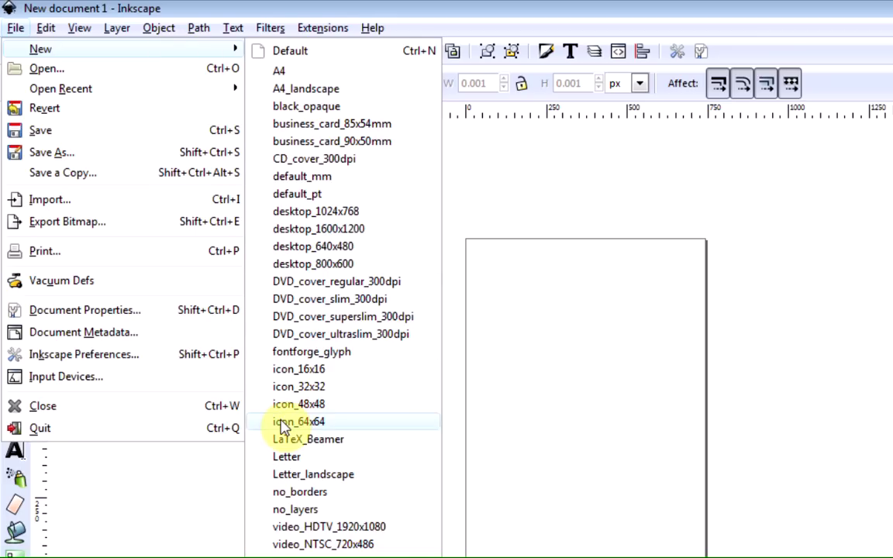
key("Left")
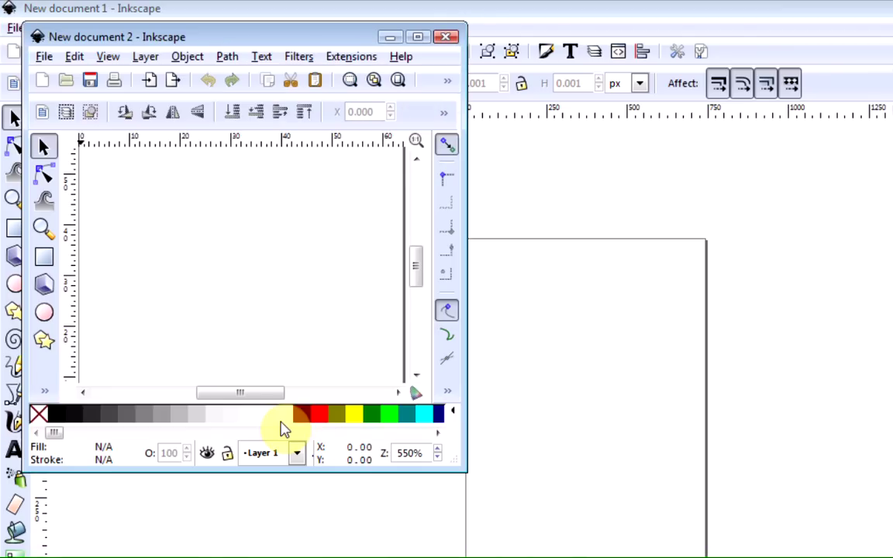
left_click(419, 38)
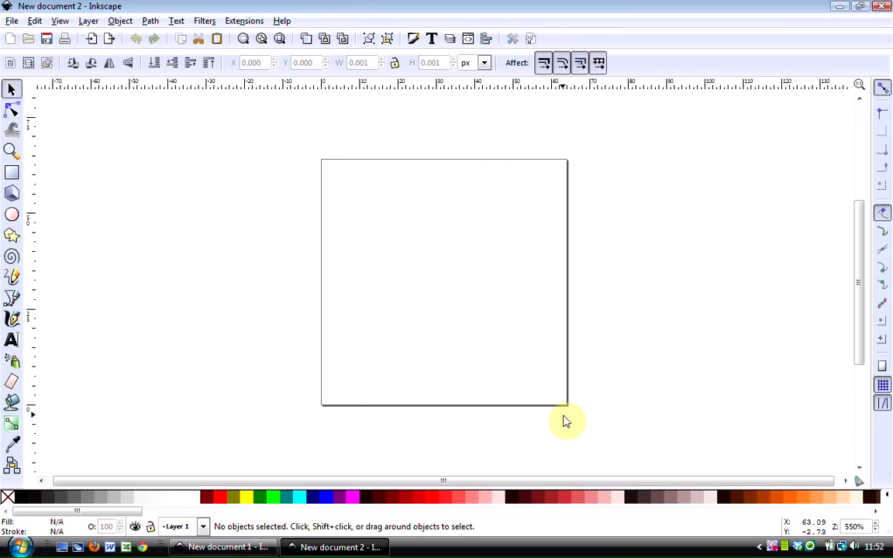
- Draw a yellow 64.545×64.364 px rectangle over New document 2's whole page, then minimize that window
left_click(12, 175)
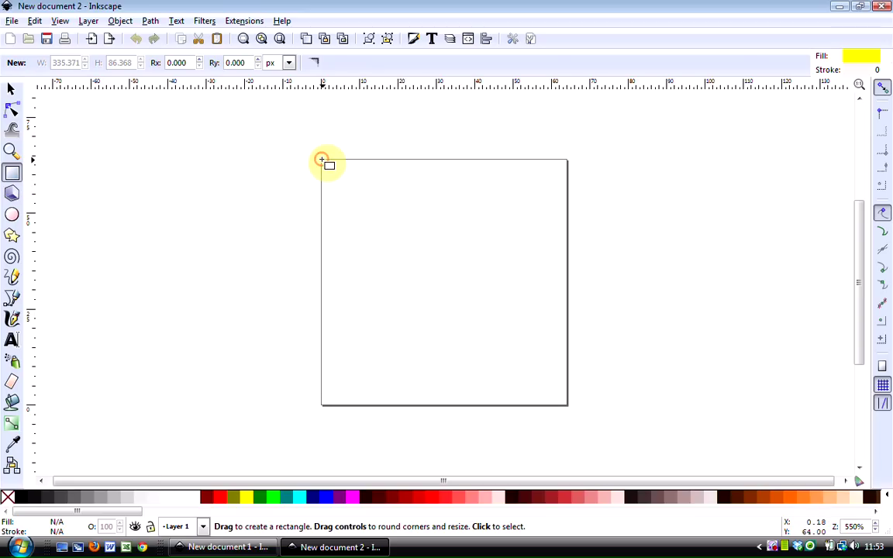
left_click_drag(322, 160, 569, 404)
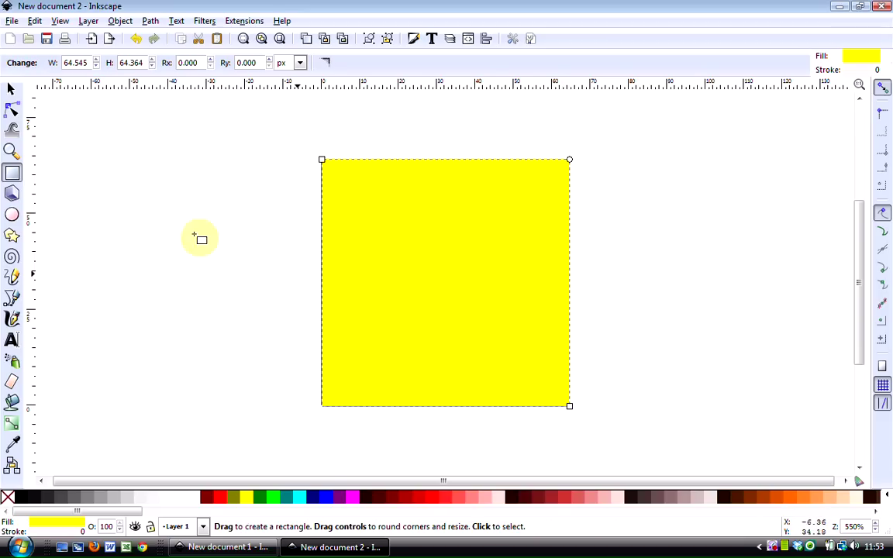
left_click(11, 89)
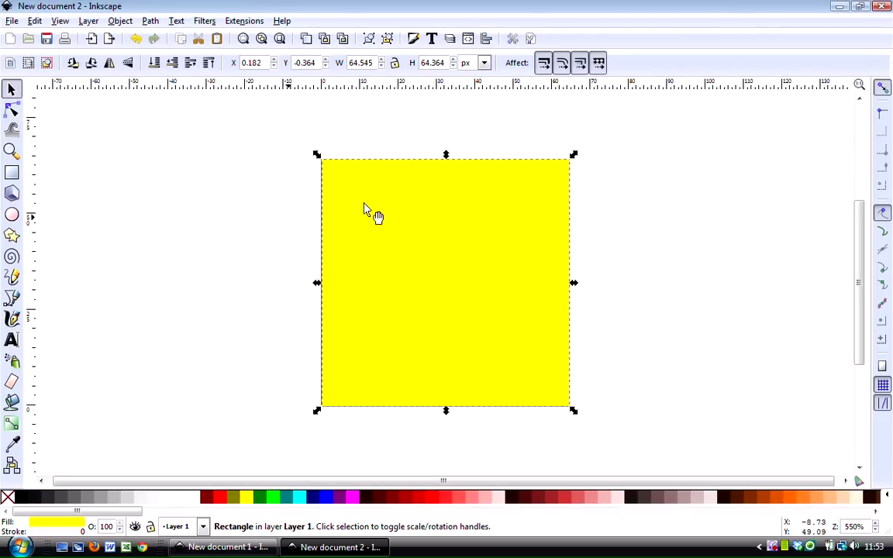
left_click(841, 7)
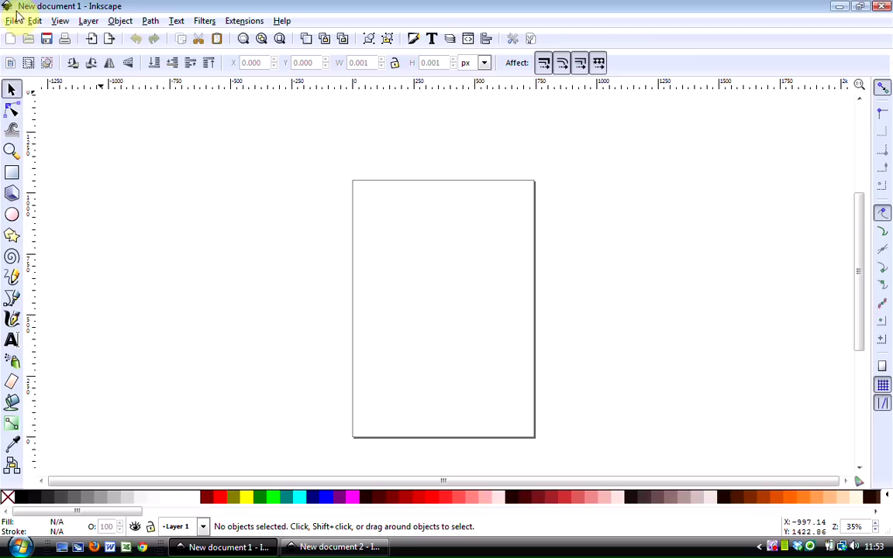
- Set New document 1's page width to 500 and height to 150 px in Document Properties
left_click(14, 19)
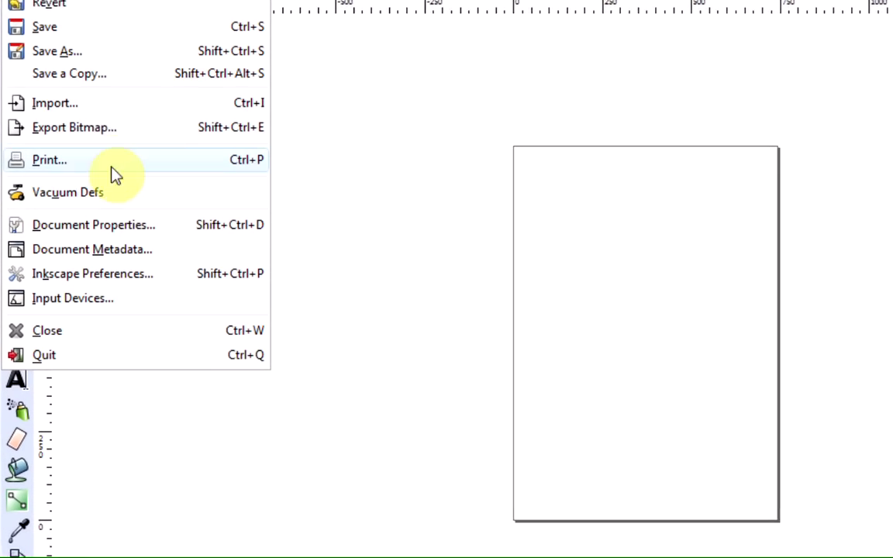
left_click(106, 225)
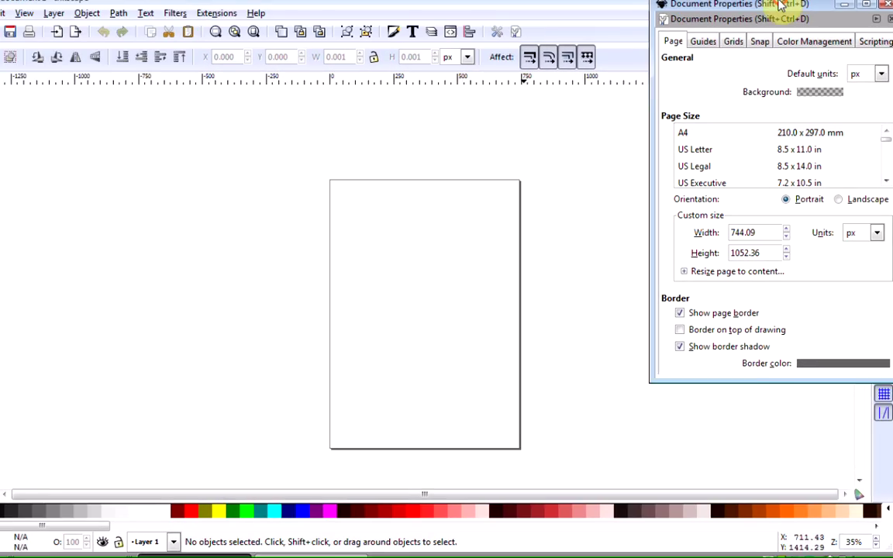
left_click_drag(781, 7, 685, 32)
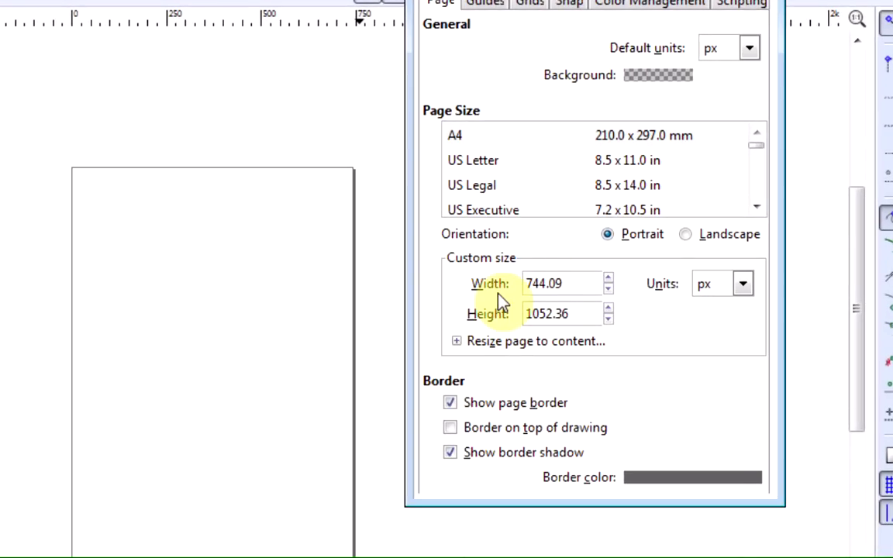
double_click(572, 284)
type("500")
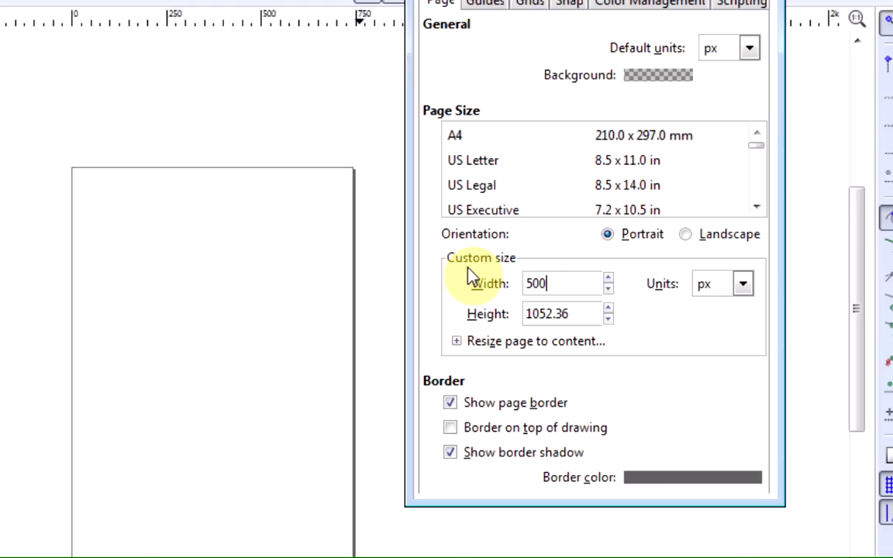
double_click(579, 314)
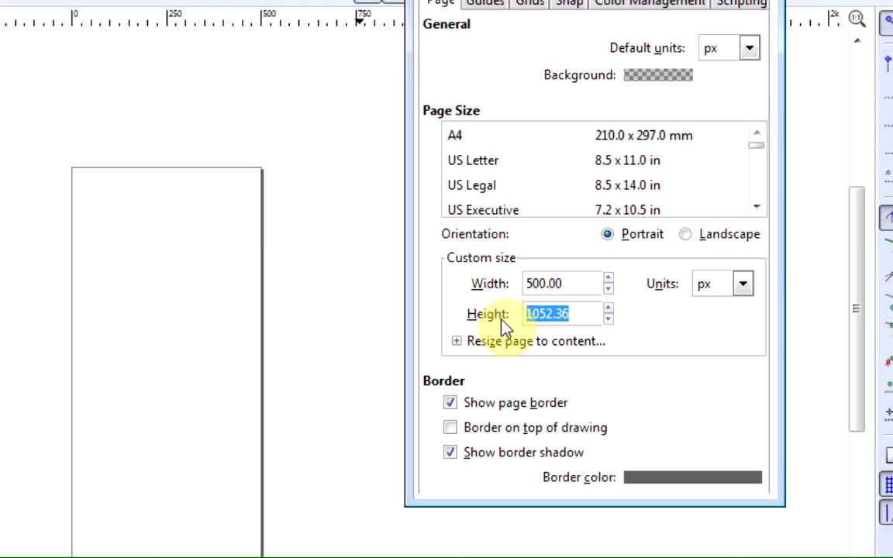
type("150")
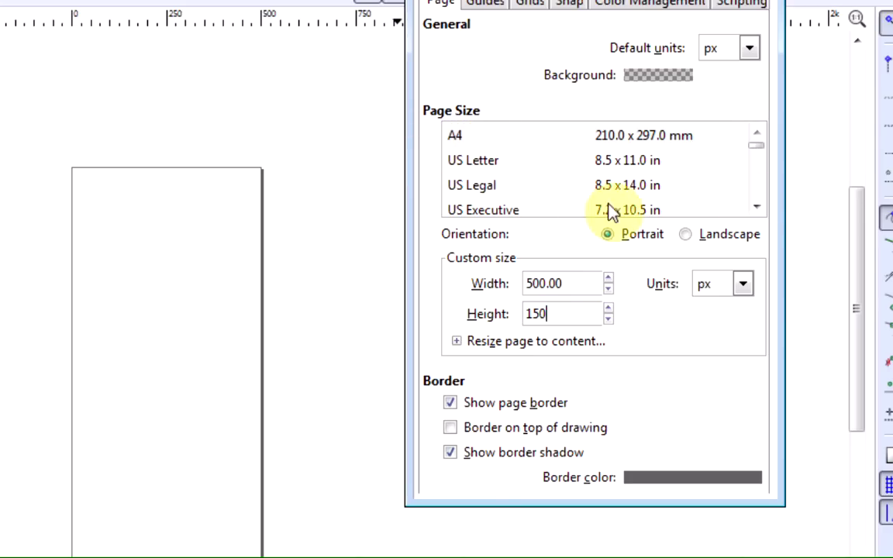
left_click(371, 359)
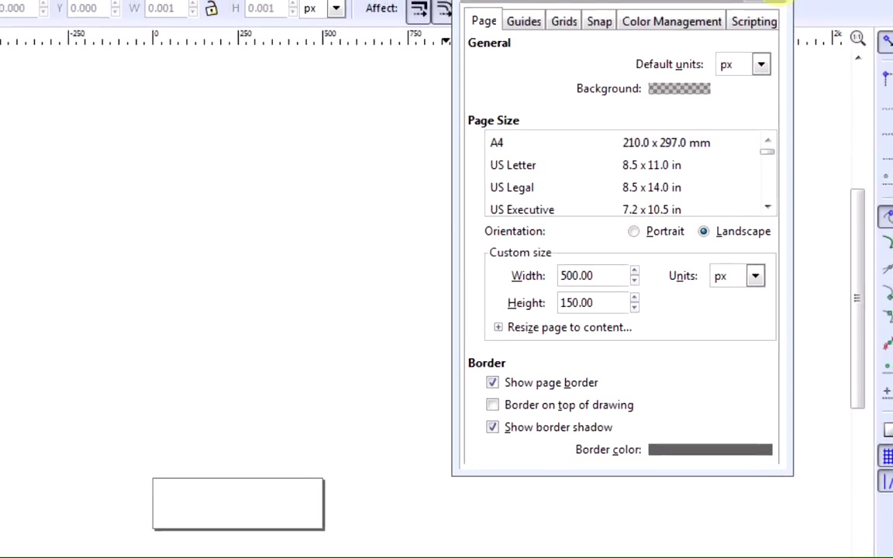
left_click(749, 0)
left_click_drag(859, 240, 855, 314)
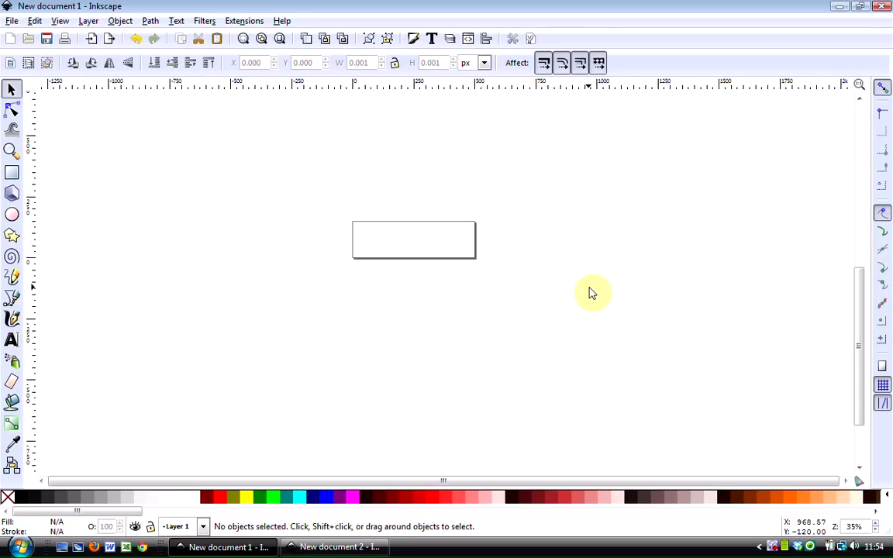
- Zoom in until the short, wide 500×150 page fills the view
left_click(10, 151)
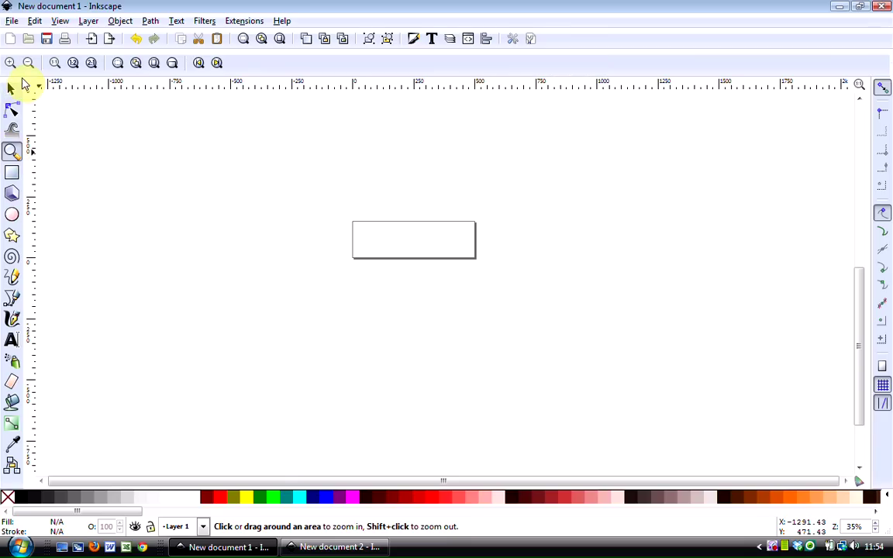
left_click(393, 242)
left_click(429, 245)
left_click(430, 245)
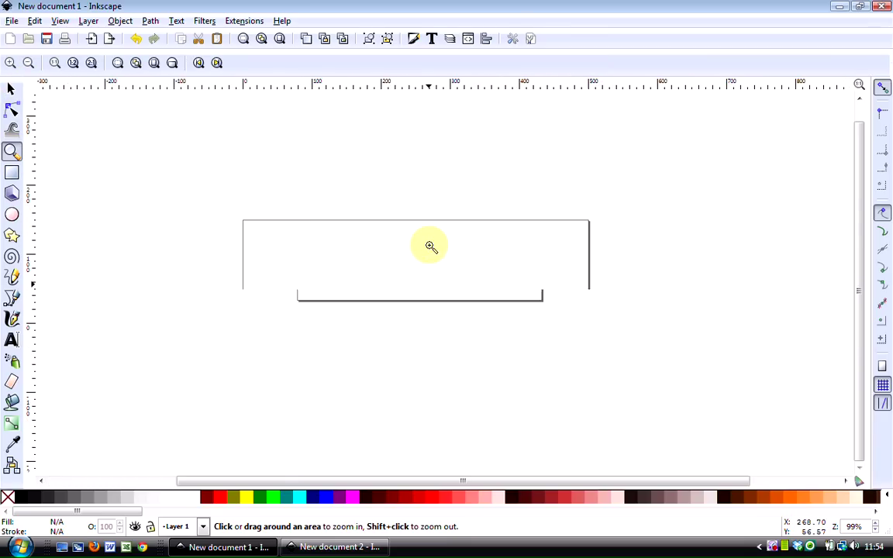
left_click(430, 246)
left_click(429, 244)
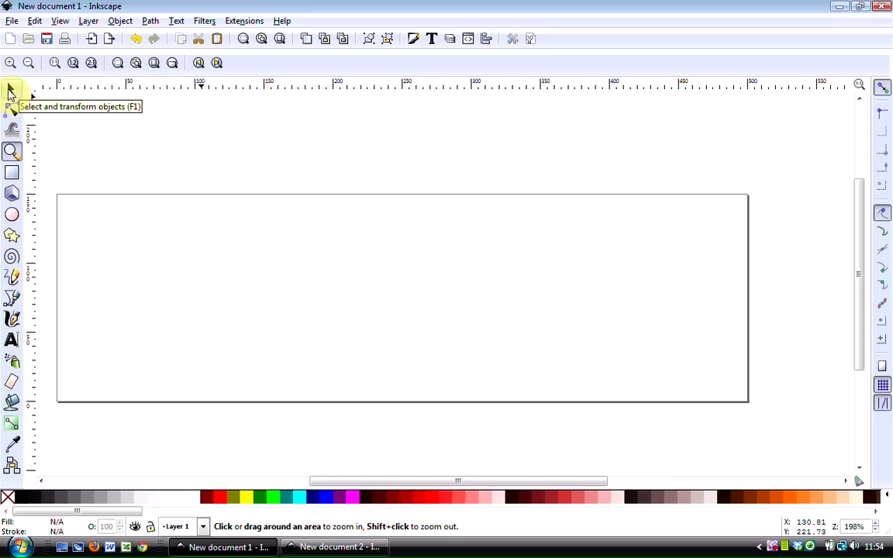
- Draw a yellow 499.520×149.503 px rectangle covering the page and select it
left_click(11, 91)
left_click(12, 175)
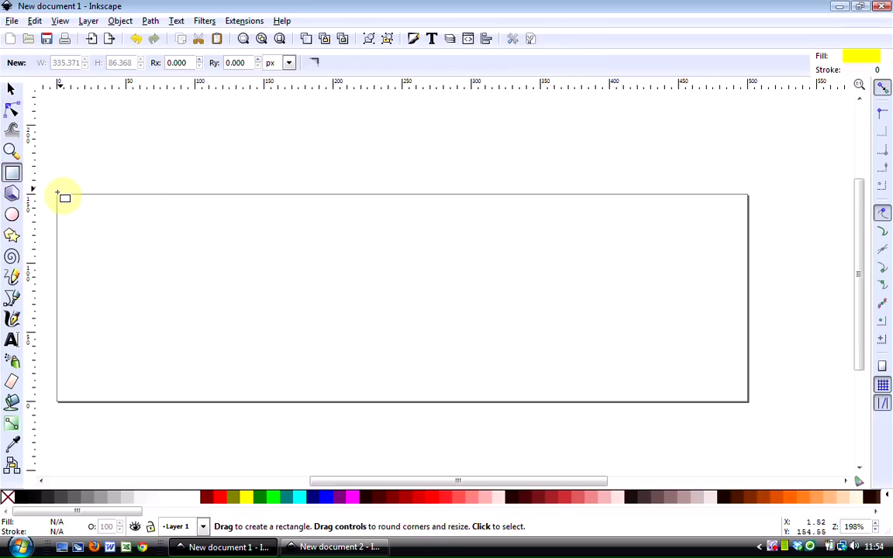
left_click_drag(58, 196, 748, 401)
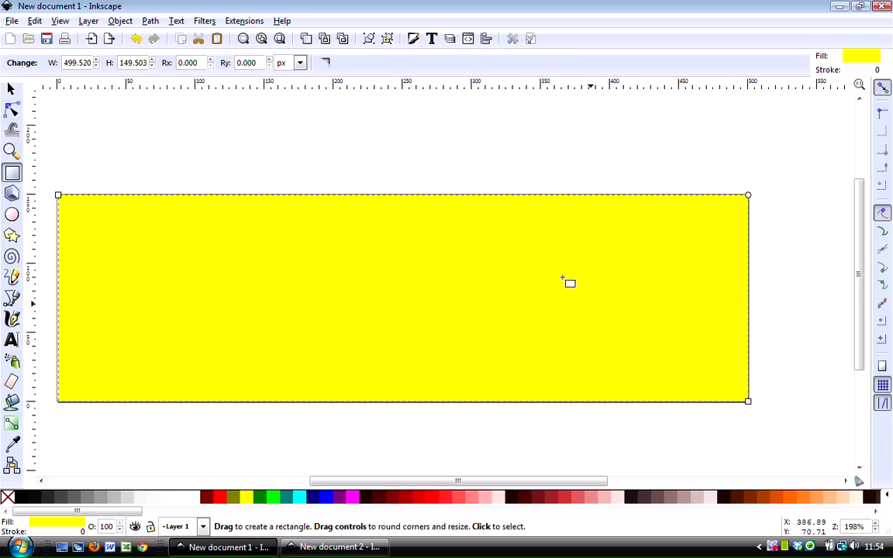
left_click(11, 91)
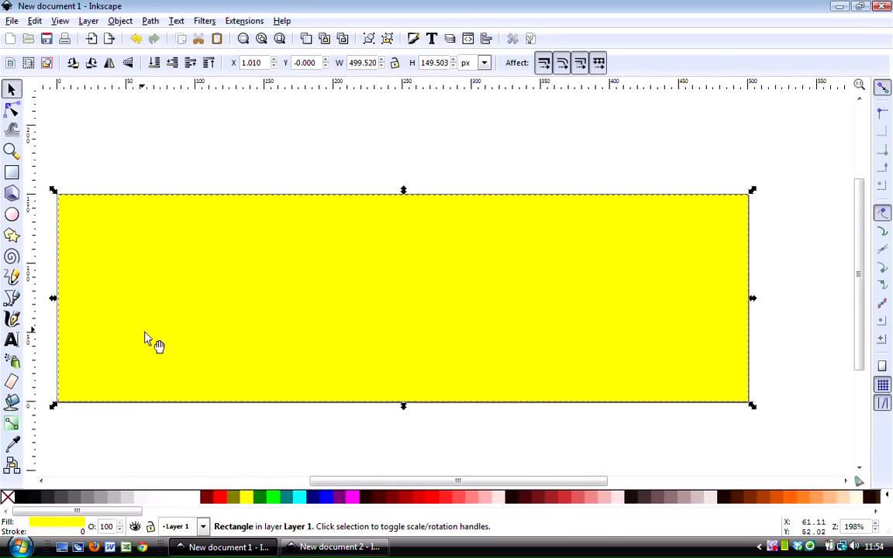
- Add the text 'Newsletter' above the yellow rectangle
left_click(12, 339)
left_click(353, 131)
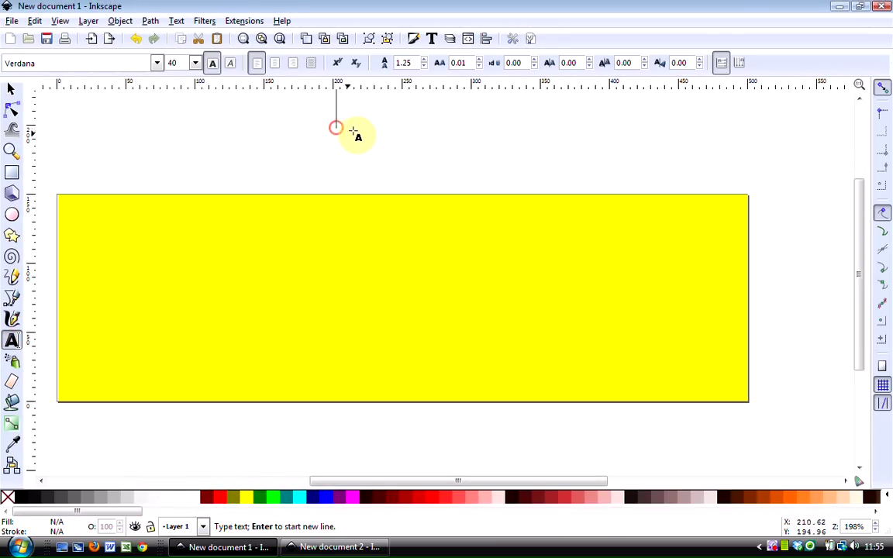
type("Newsletter")
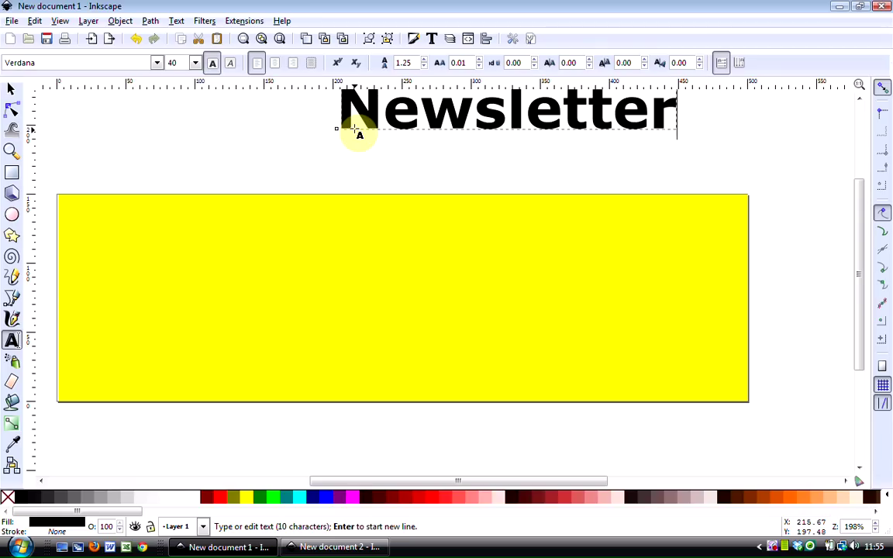
key("Escape")
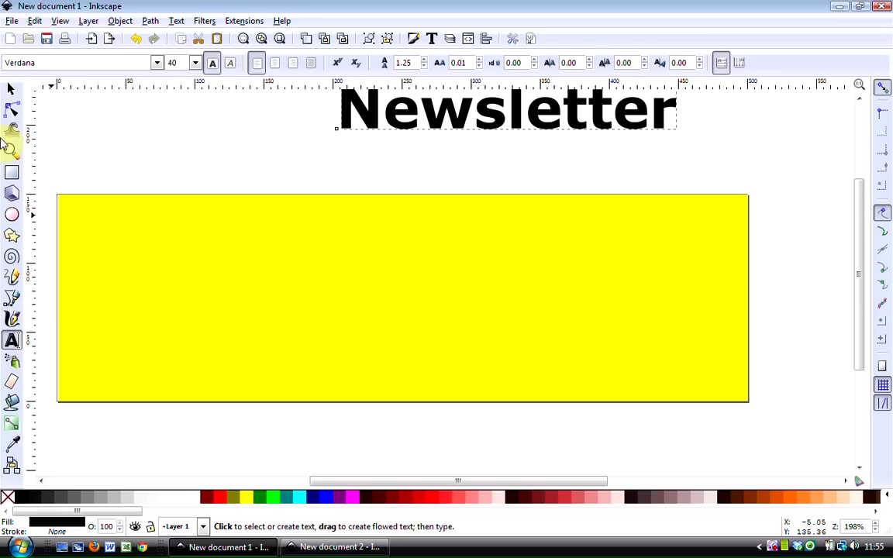
- Move the Newsletter text onto the rectangle and enlarge it to about 52.59 px
left_click(12, 90)
left_click_drag(397, 135, 283, 309)
left_click_drag(552, 301, 538, 332)
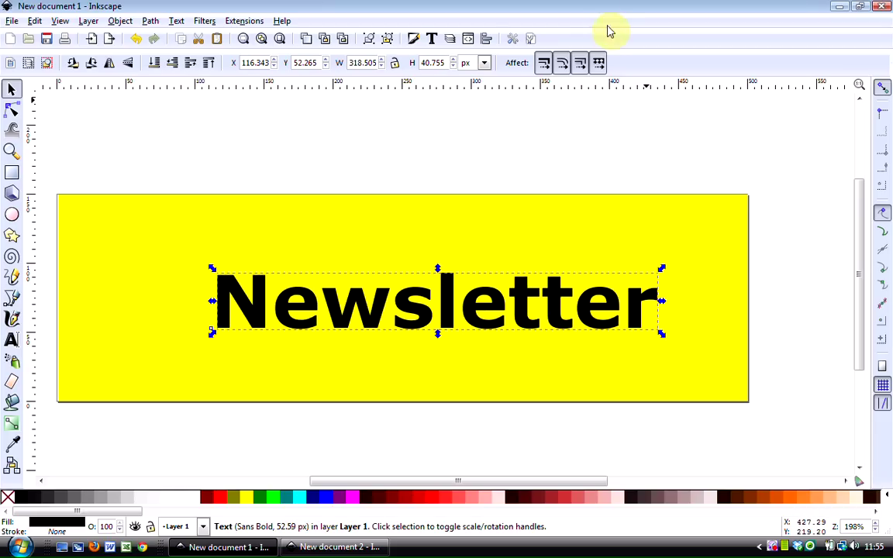
left_click(105, 222)
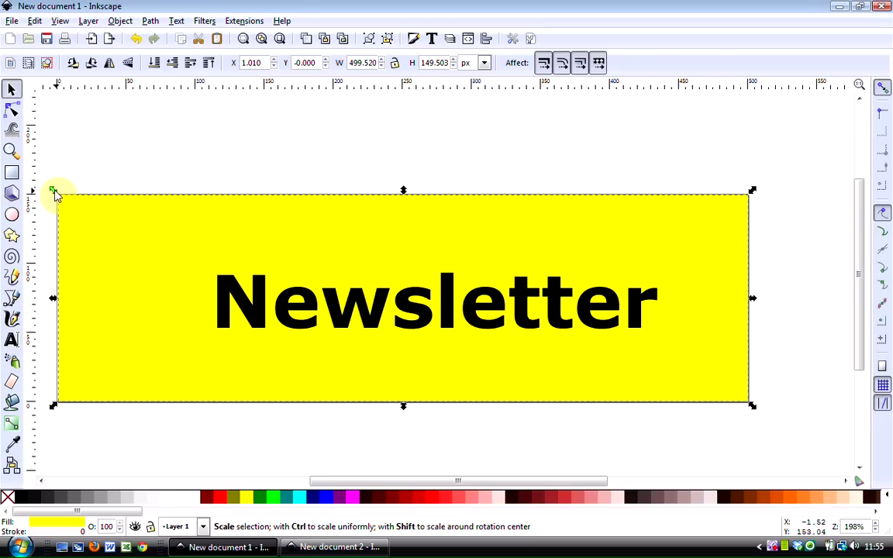
- Shrink the yellow rectangle toward the bottom-right and shift the Newsletter text right and down
left_click_drag(53, 190, 204, 241)
left_click_drag(347, 320, 405, 336)
left_click(290, 248)
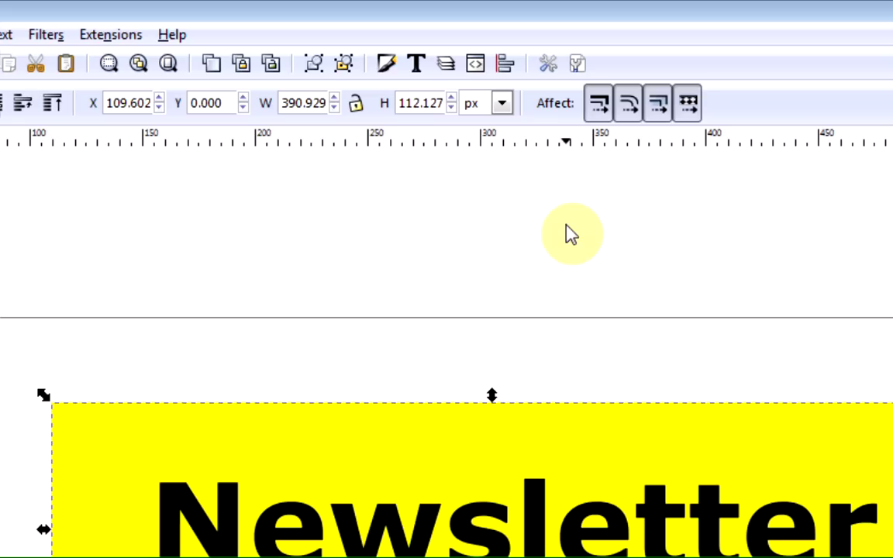
- Undo the rectangle's scale, restoring it to 499.520×149.503 px
key("alt+e")
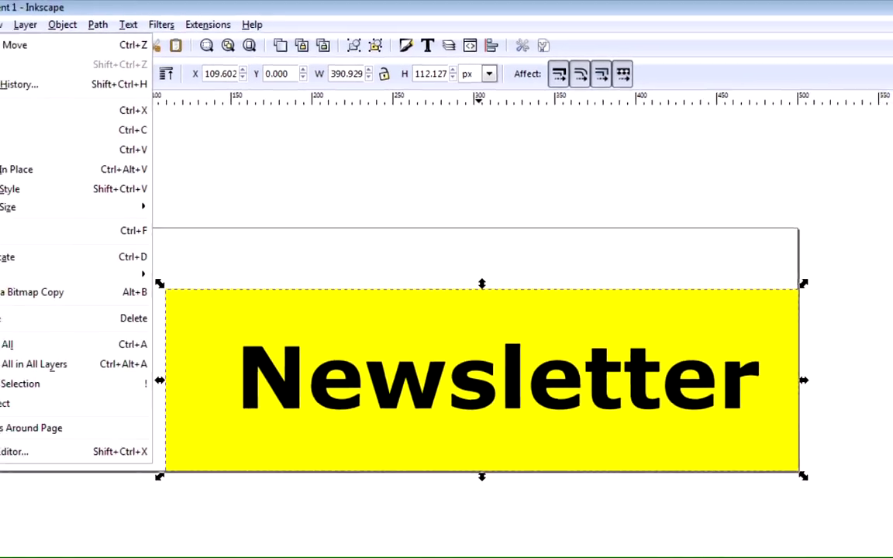
key("Escape")
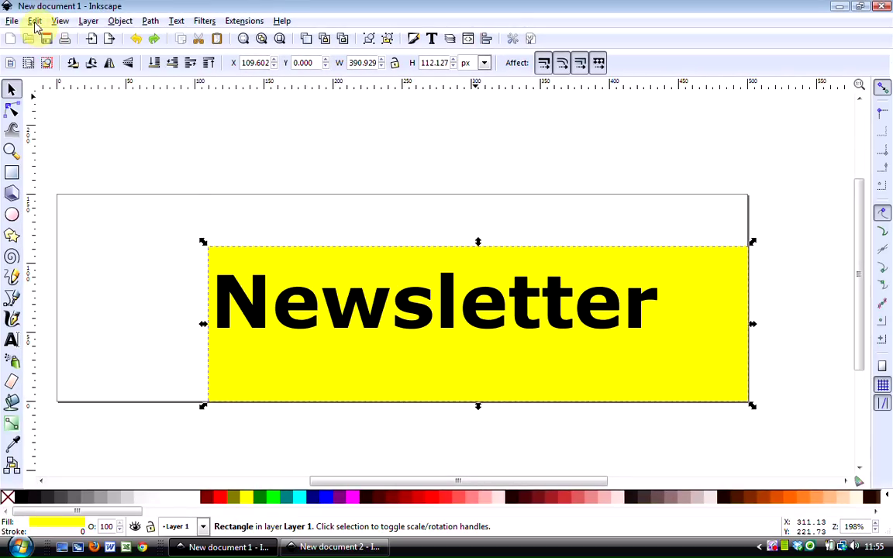
left_click(35, 21)
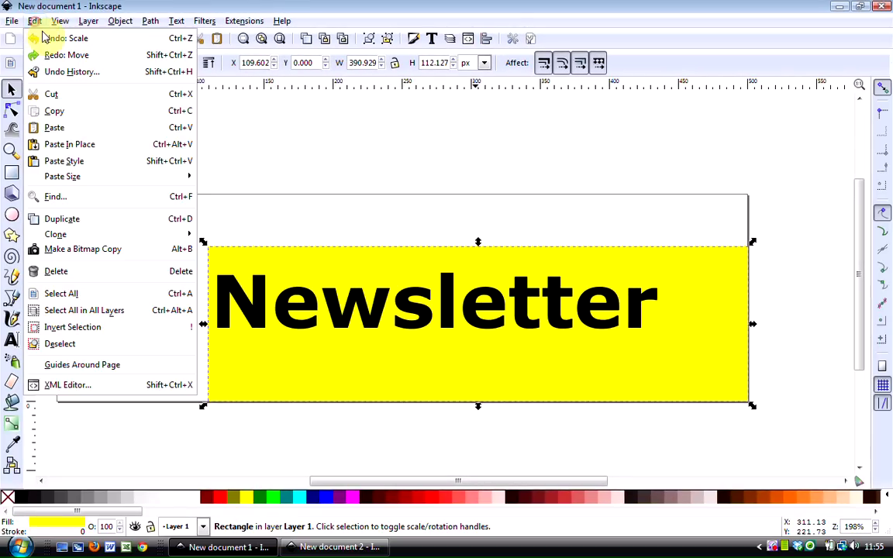
left_click(40, 36)
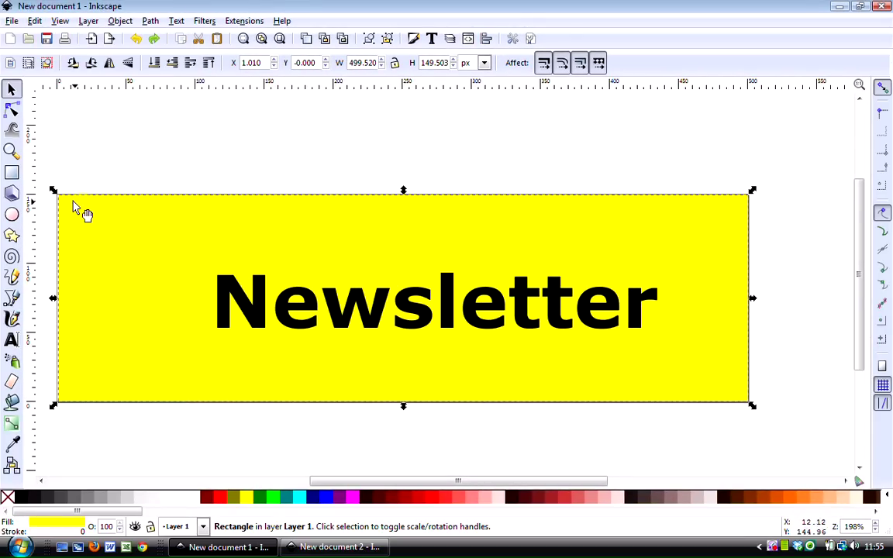
- Nudge the Newsletter text up-left, zoom out to 99%, and select the yellow rectangle
left_click_drag(383, 313, 355, 304)
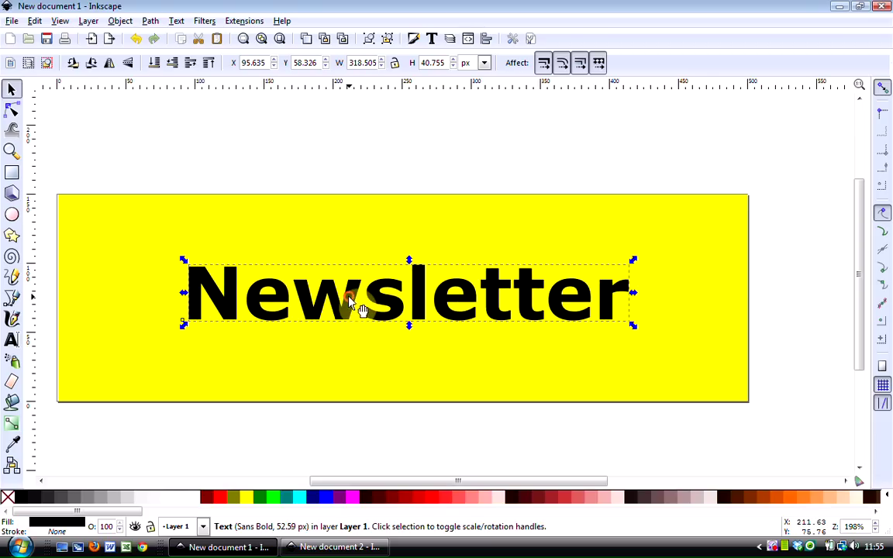
left_click(12, 151)
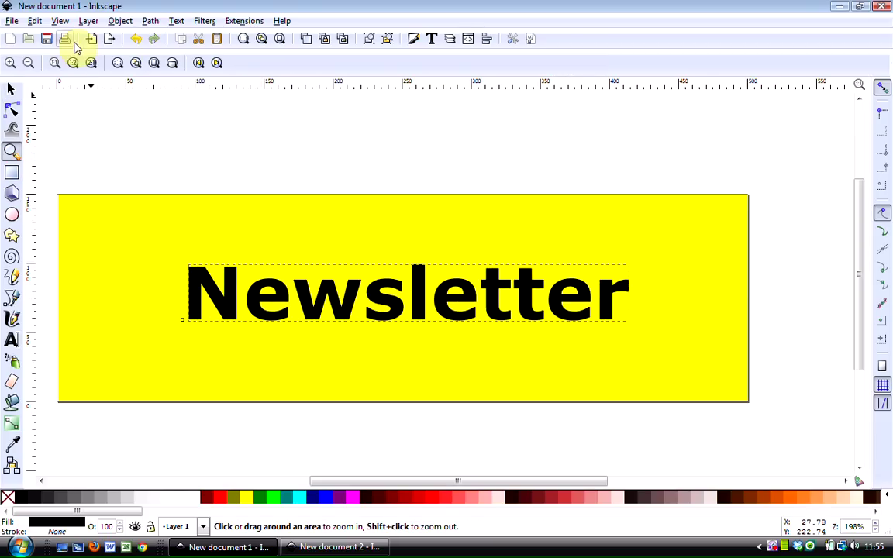
left_click(27, 65)
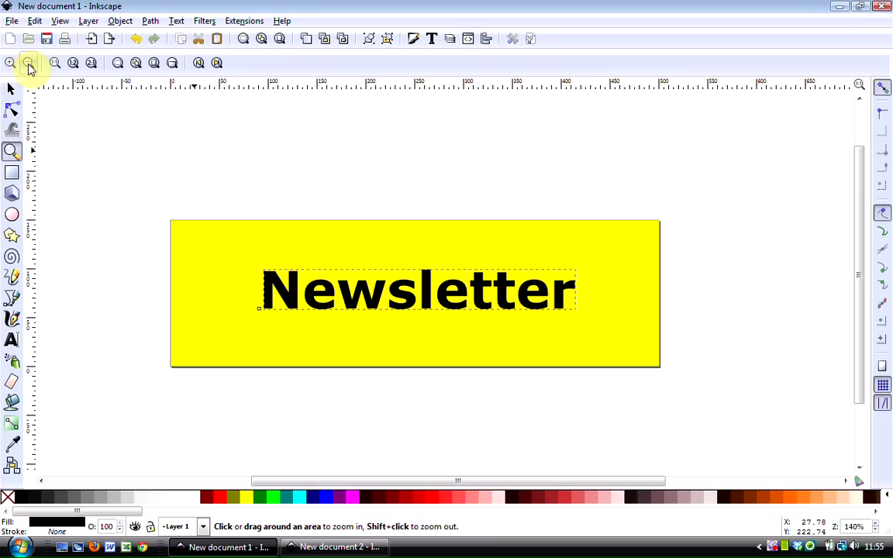
left_click(28, 65)
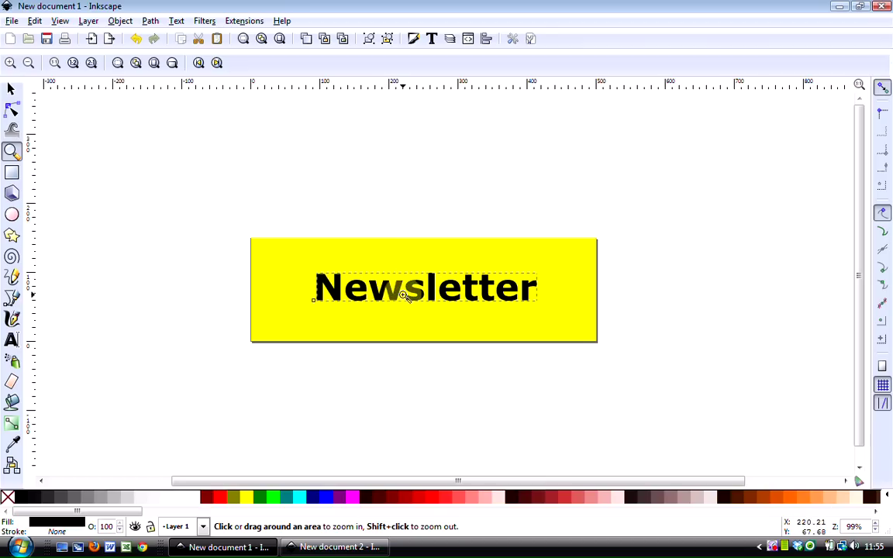
left_click(11, 89)
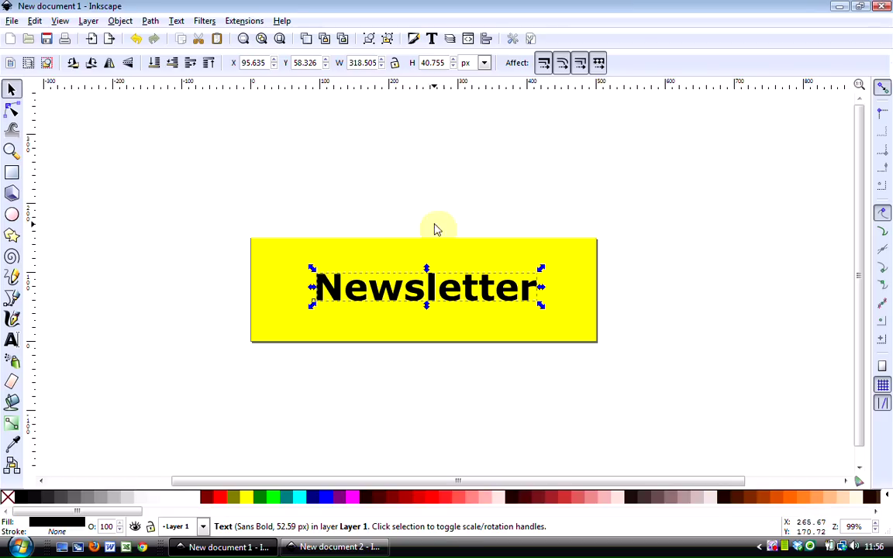
left_click(411, 259)
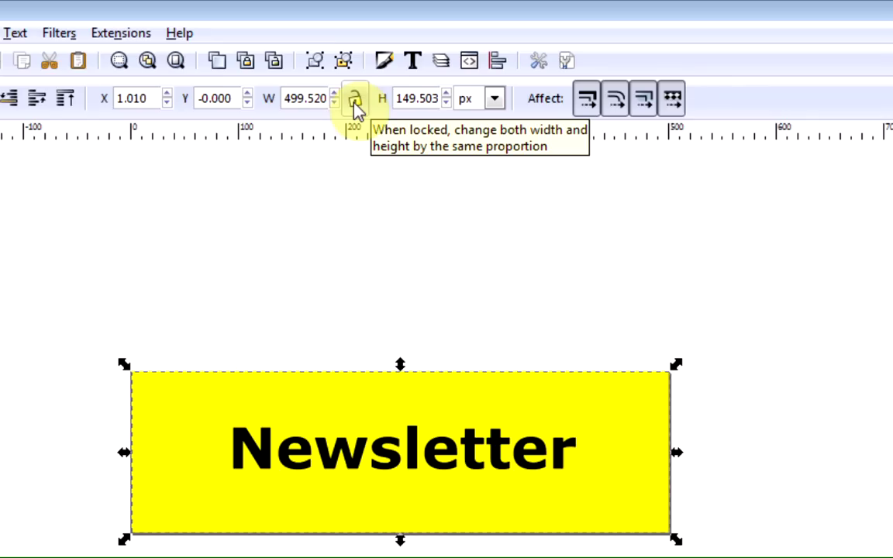
- Lock width and height, then scale the yellow rectangle down and back to 501.541×150.107 px
left_click(354, 100)
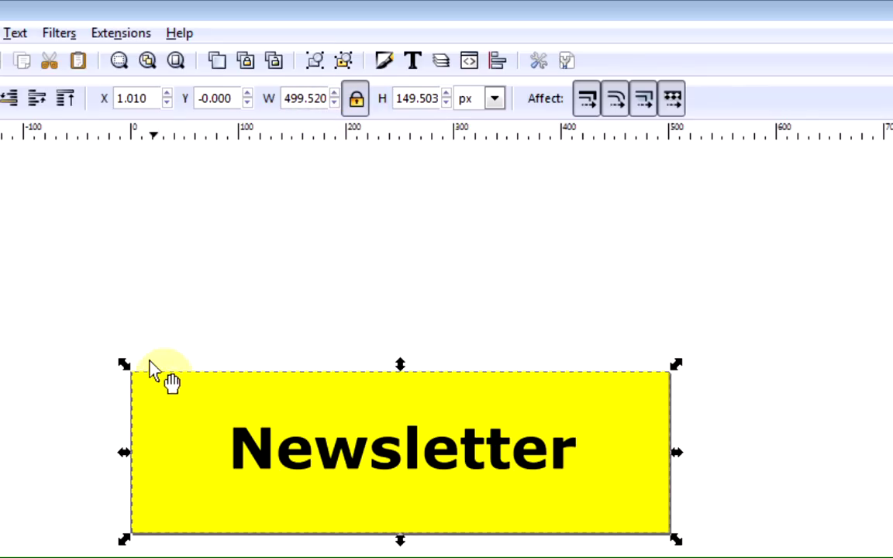
left_click_drag(132, 382, 167, 406)
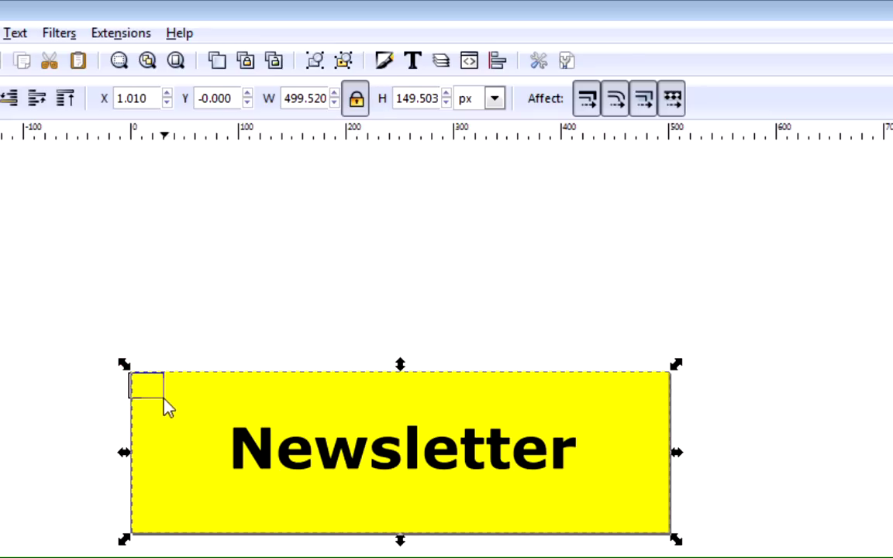
left_click(128, 377)
left_click_drag(677, 364, 534, 414)
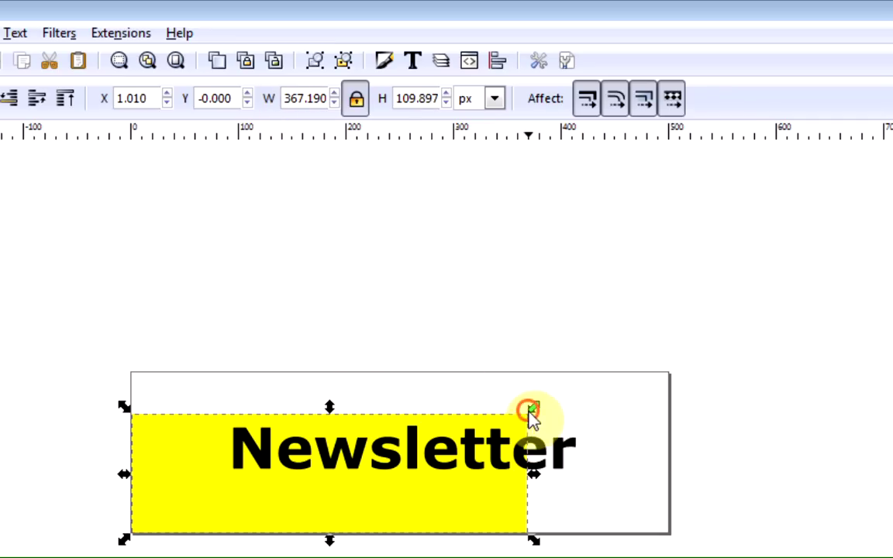
left_click_drag(531, 408, 676, 374)
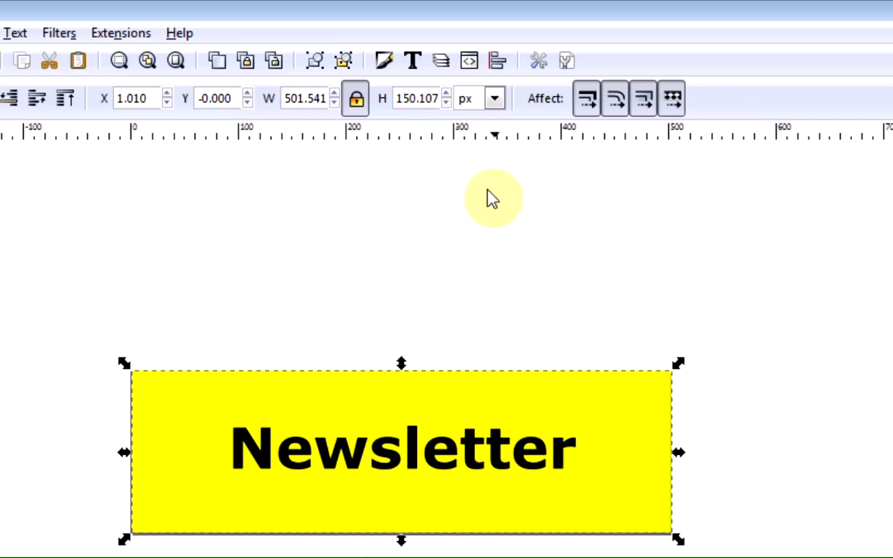